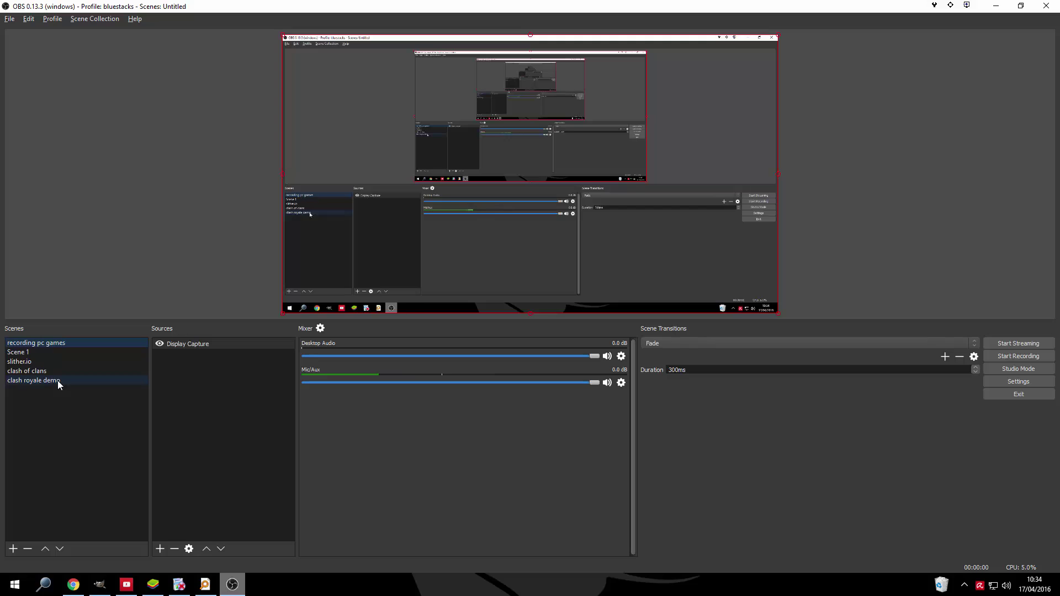
- Open the clash royale demo scene and drag the game capture's handles to enlarge it
left_click(52, 380)
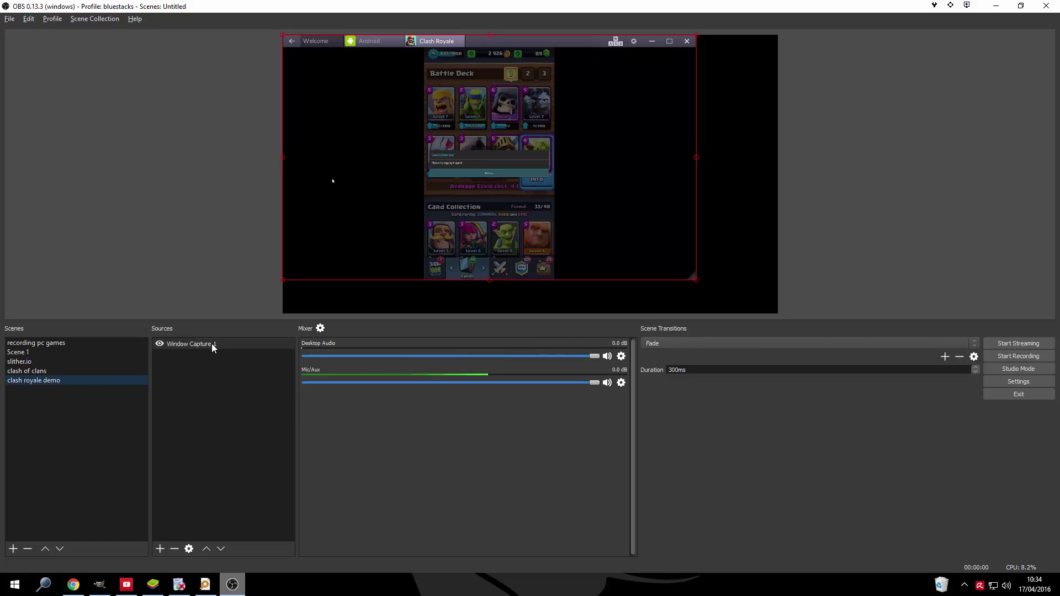
left_click(475, 215)
mouse_move(694, 280)
left_mouse_down()
mouse_move(775, 303)
mouse_move(687, 284)
mouse_move(762, 301)
mouse_move(753, 301)
left_mouse_up()
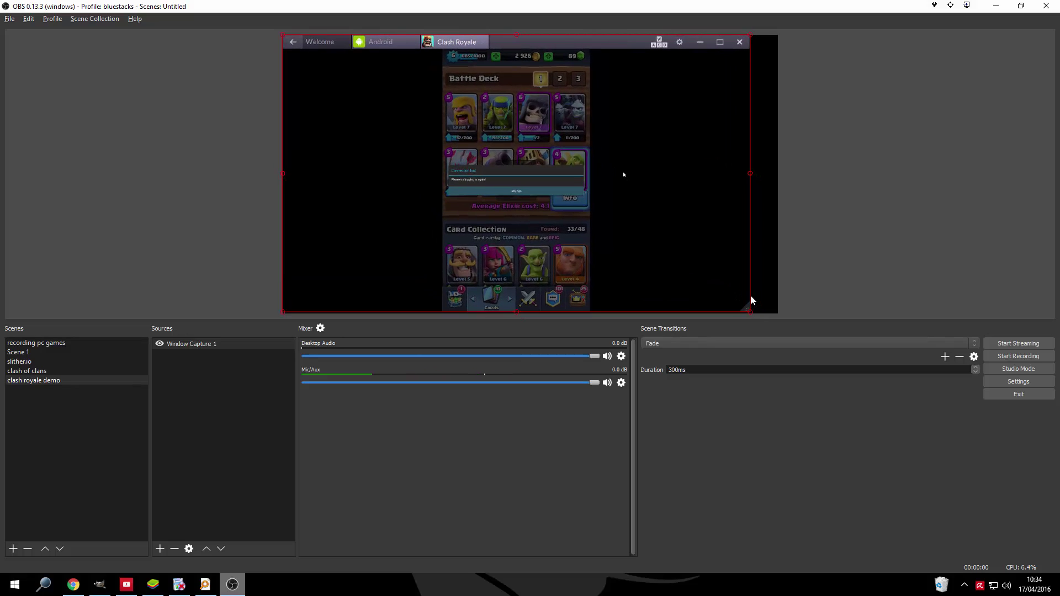
left_click_drag(751, 174, 781, 176)
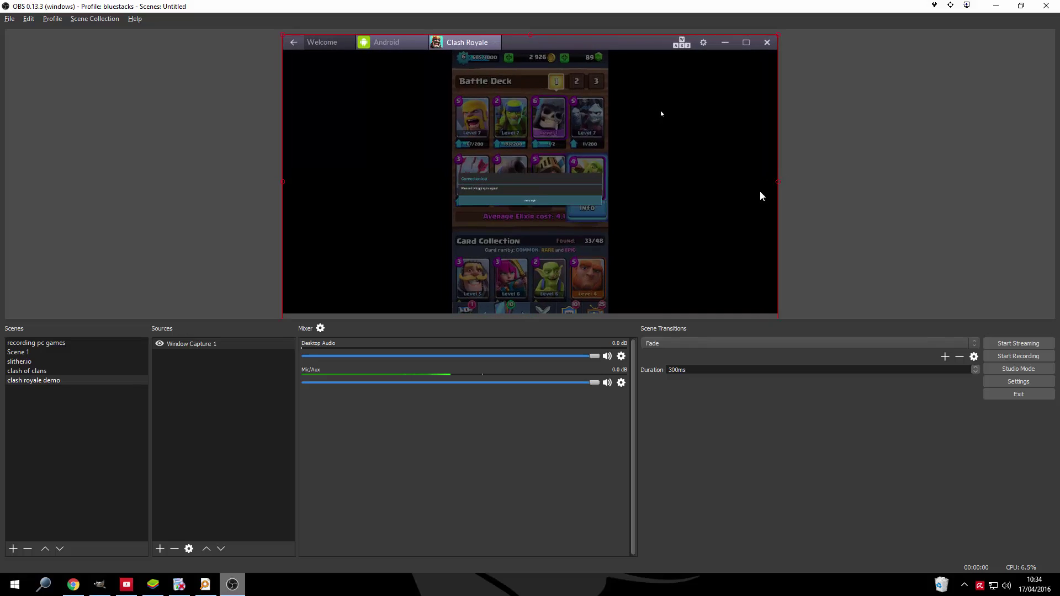
- Fit the capture to screen, then shrink and restretch it to full canvas width
right_click(655, 217)
mouse_move(681, 312)
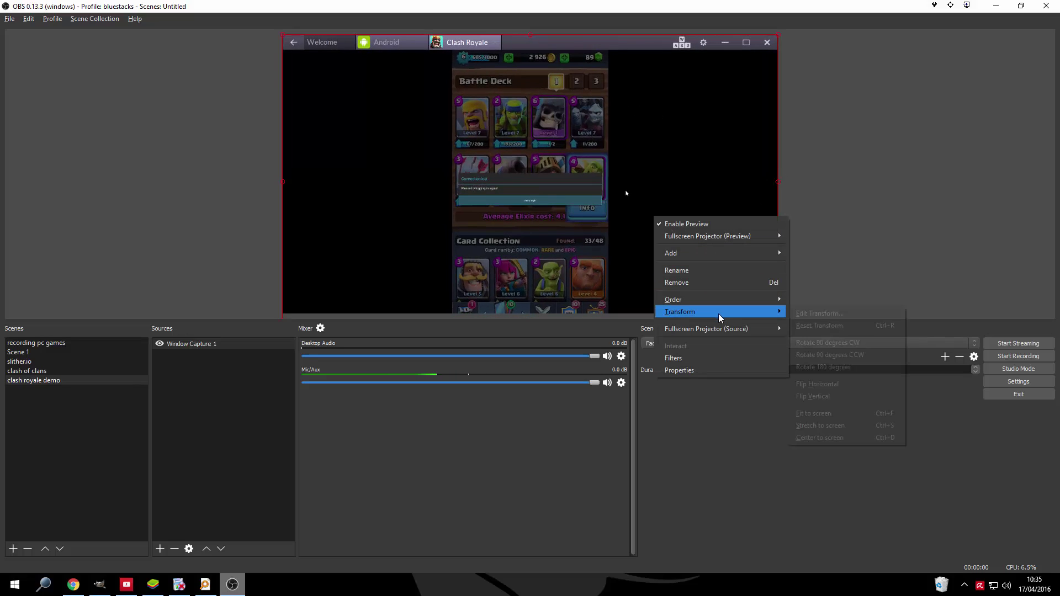
left_click(836, 412)
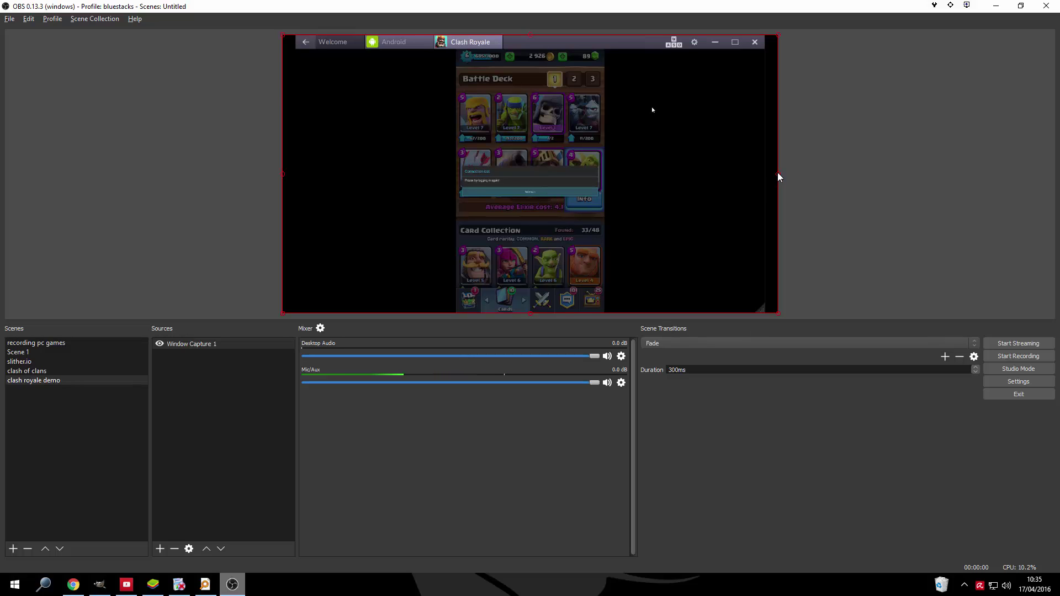
left_click_drag(778, 176, 549, 176)
left_click_drag(629, 176, 774, 173)
mouse_move(778, 177)
left_mouse_down()
mouse_move(676, 177)
mouse_move(775, 175)
left_mouse_up()
- Create a new Image source in the clash royale demo scene
right_click(190, 406)
mouse_move(208, 414)
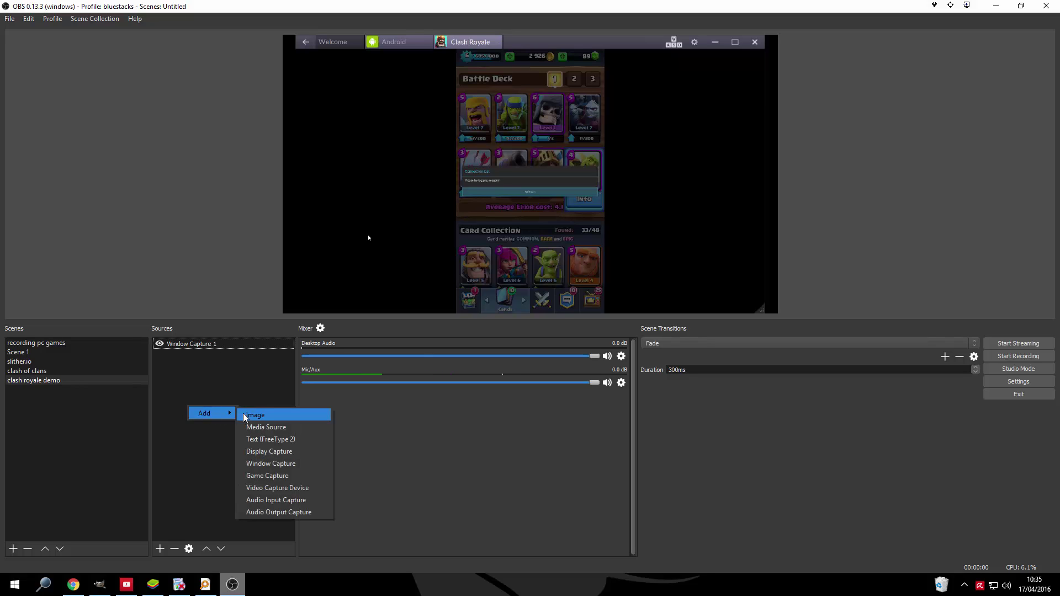
left_click(246, 416)
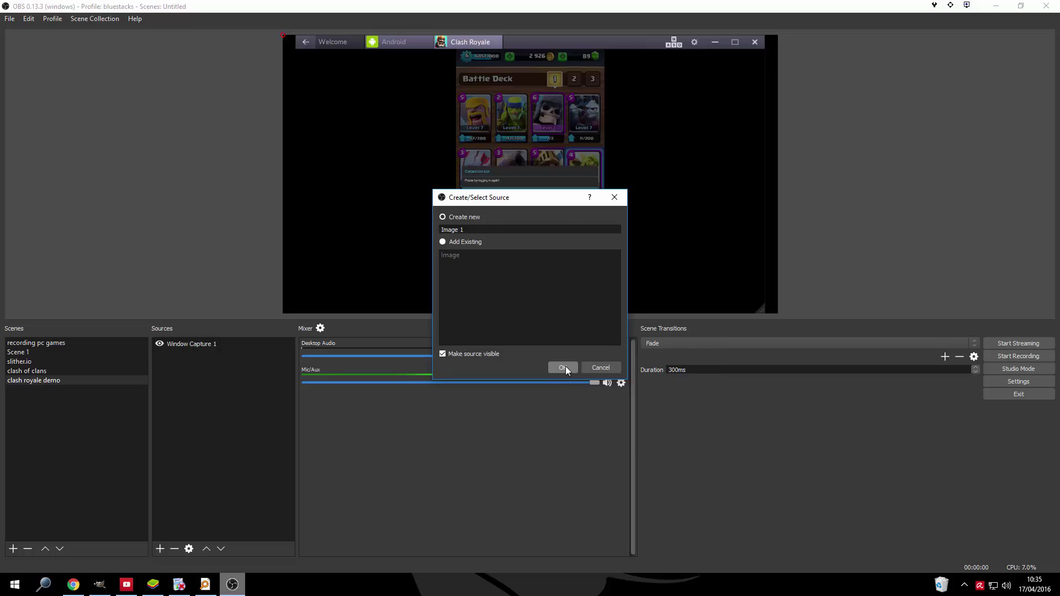
left_click(564, 367)
- Load the shirlierox Clash Royale banner .jpg from the Desktop as the image
left_click(700, 360)
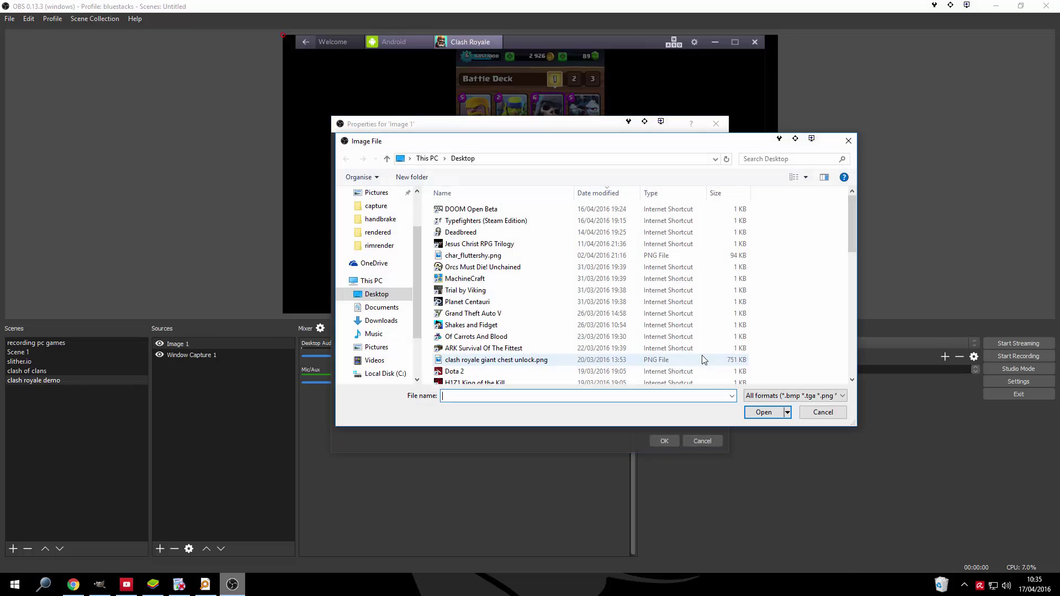
left_click(497, 303)
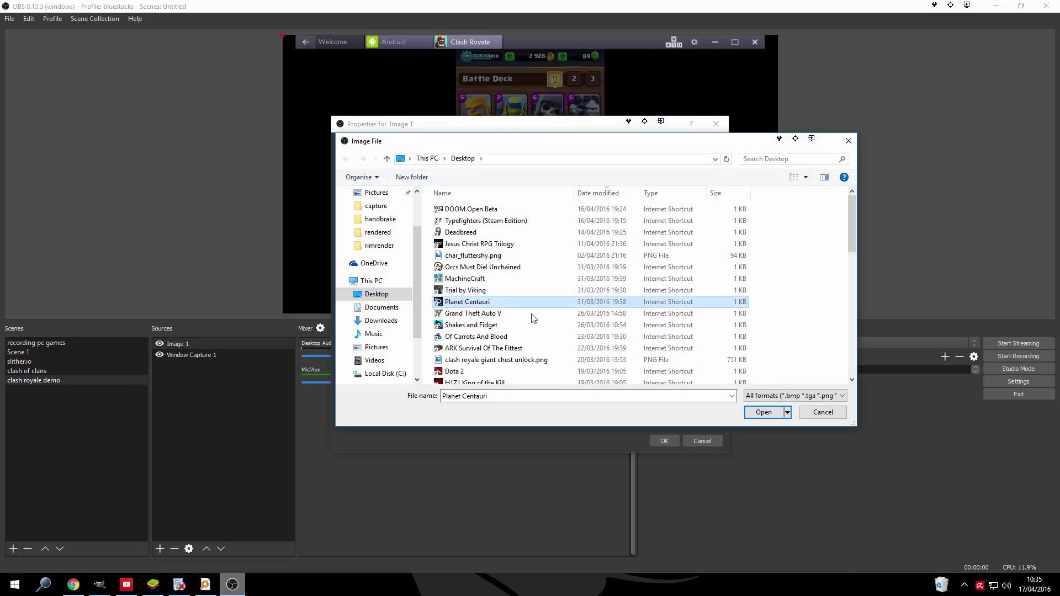
left_click_drag(442, 397, 484, 395)
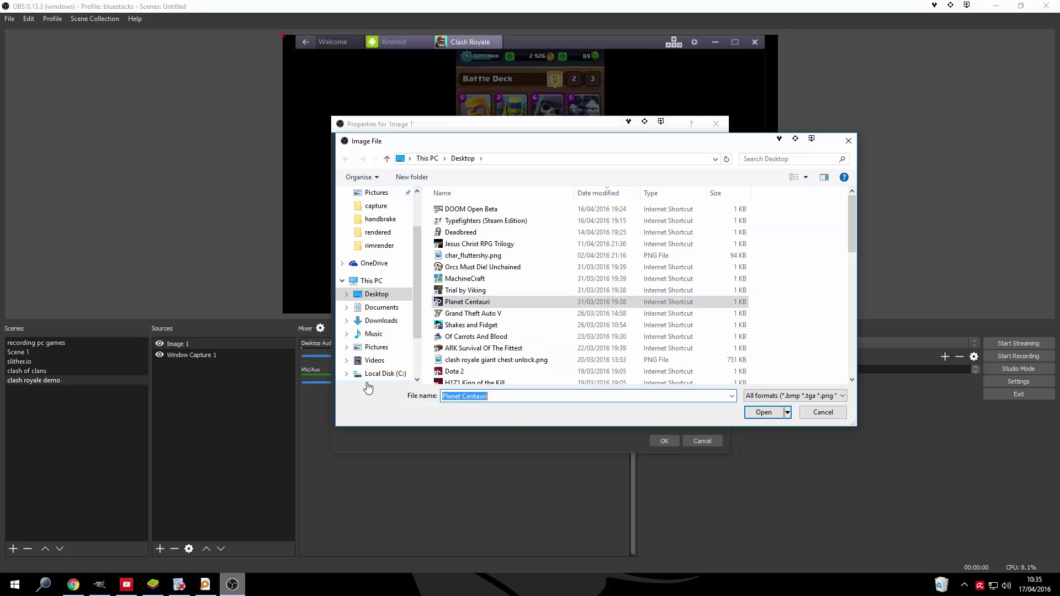
type("shir")
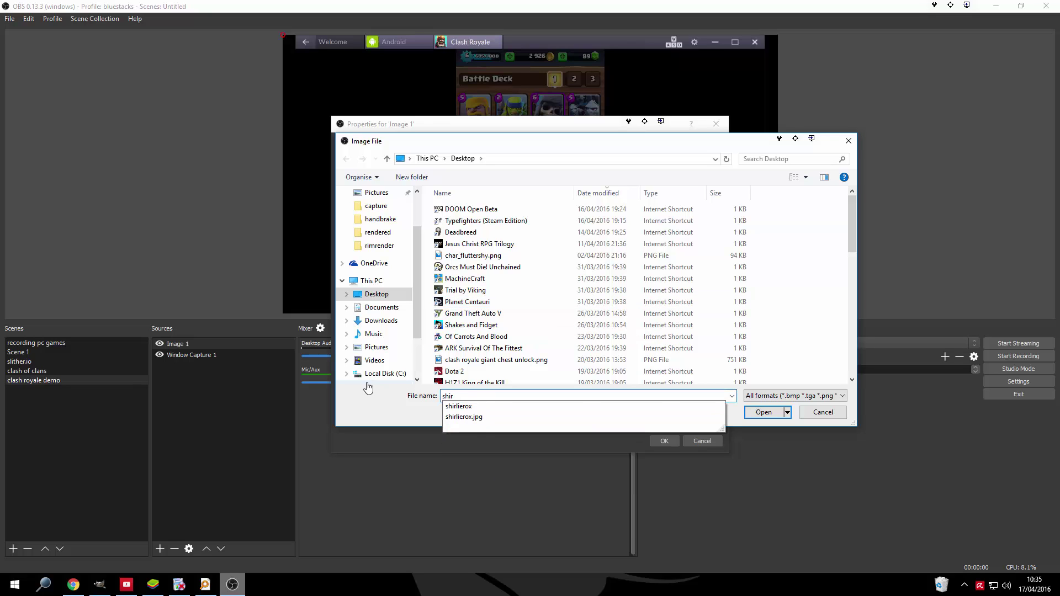
left_click(470, 416)
left_click(763, 413)
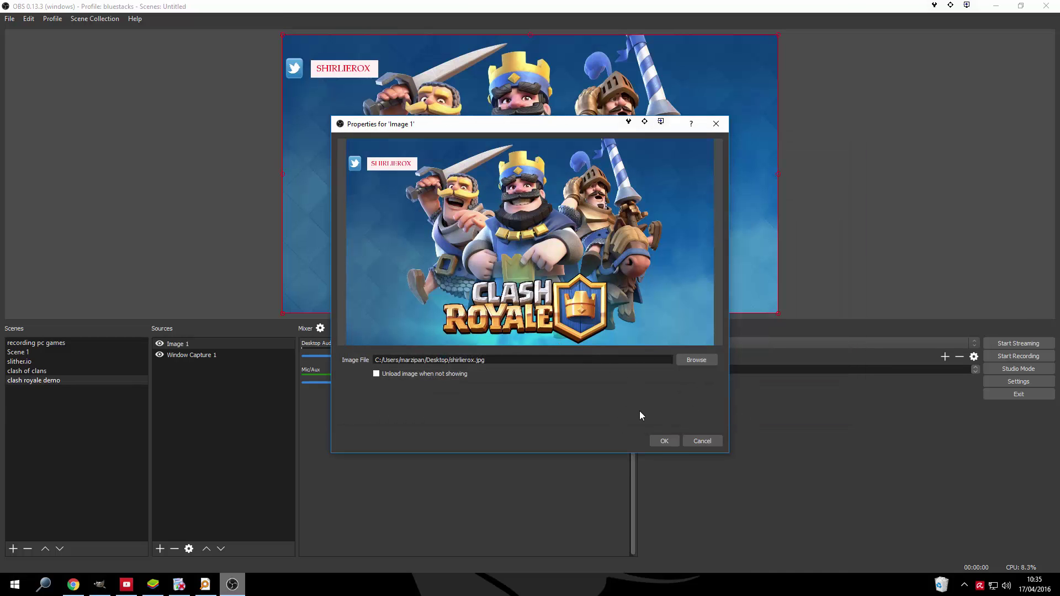
left_click(665, 439)
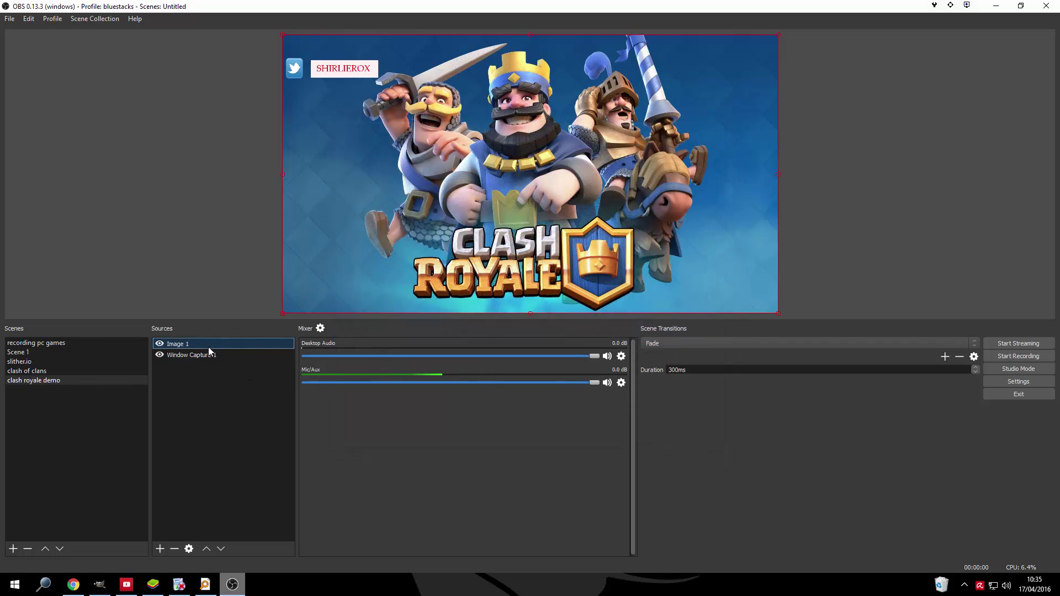
- Move Image 1 below Window Capture 1, then nudge the capture right to reveal banner edges
left_click_drag(186, 345, 190, 354)
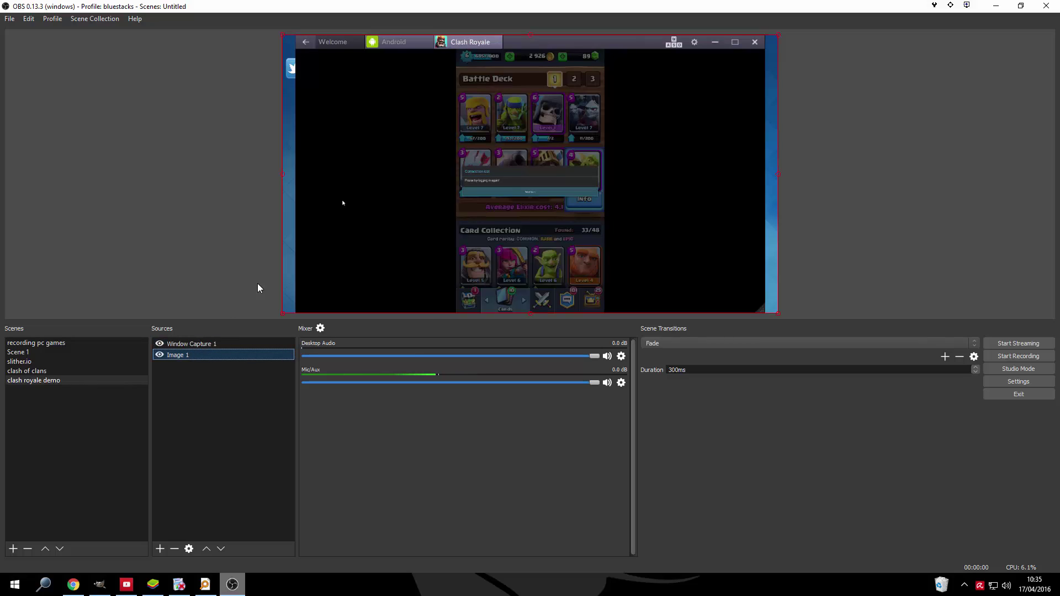
left_click_drag(318, 173, 277, 196)
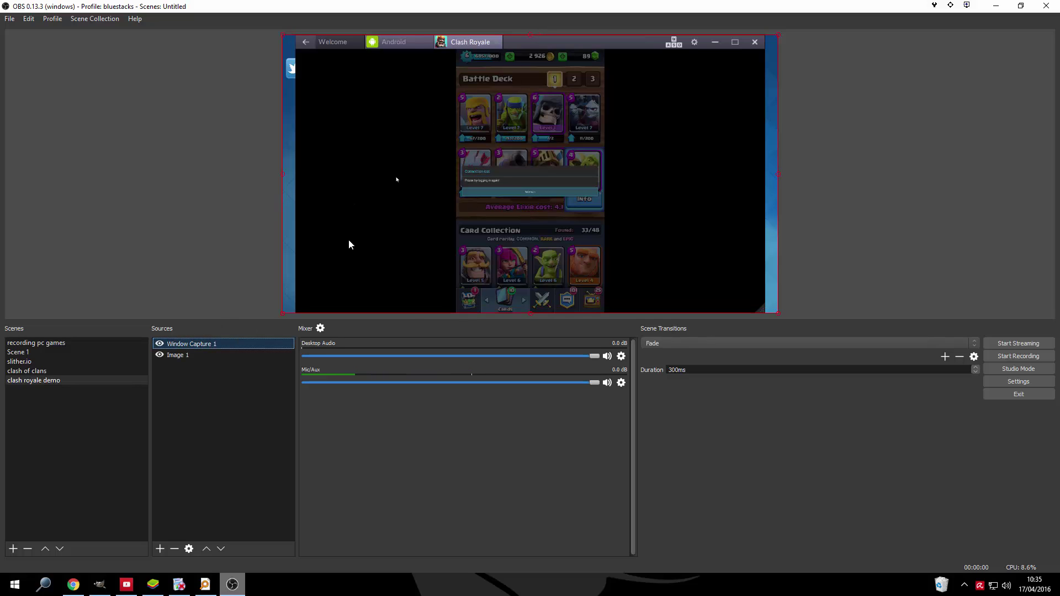
mouse_move(348, 239)
left_mouse_down()
mouse_move(393, 233)
mouse_move(365, 227)
mouse_move(337, 242)
left_mouse_up()
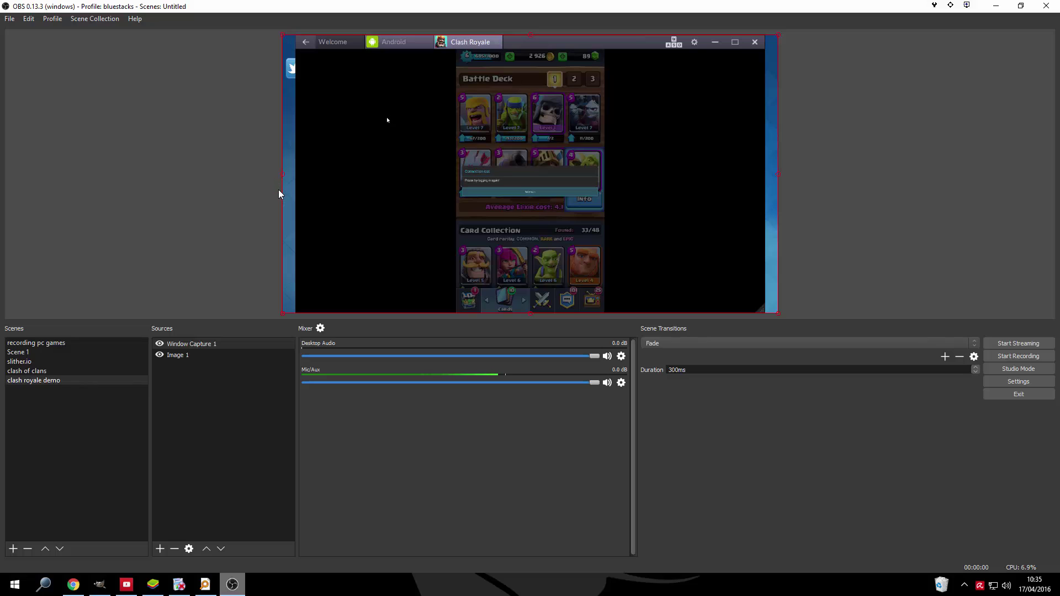
- Add a Crop filter to the Clash Royale window capture
right_click(356, 186)
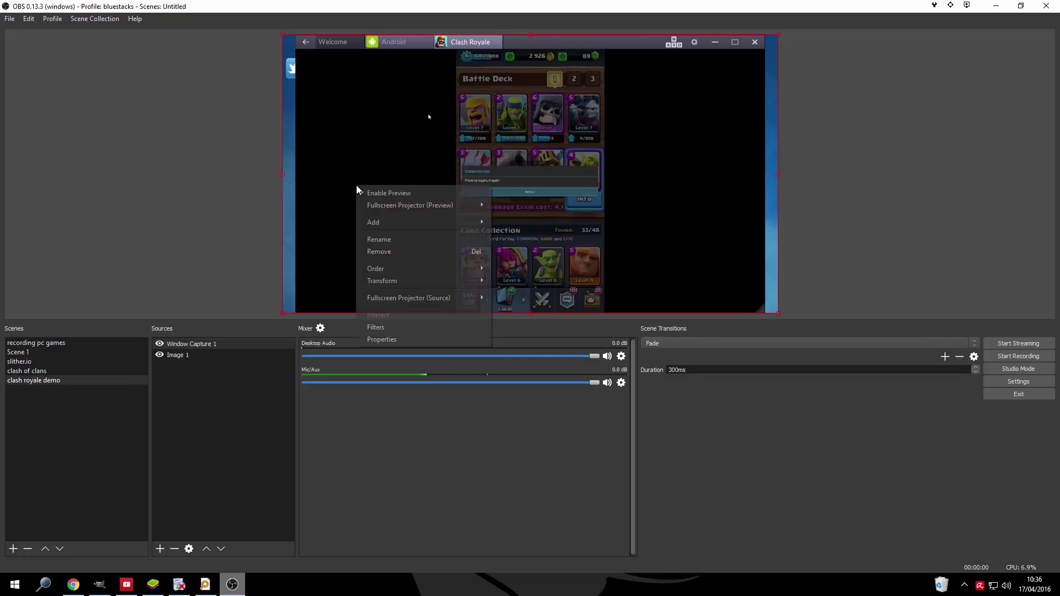
left_click(400, 329)
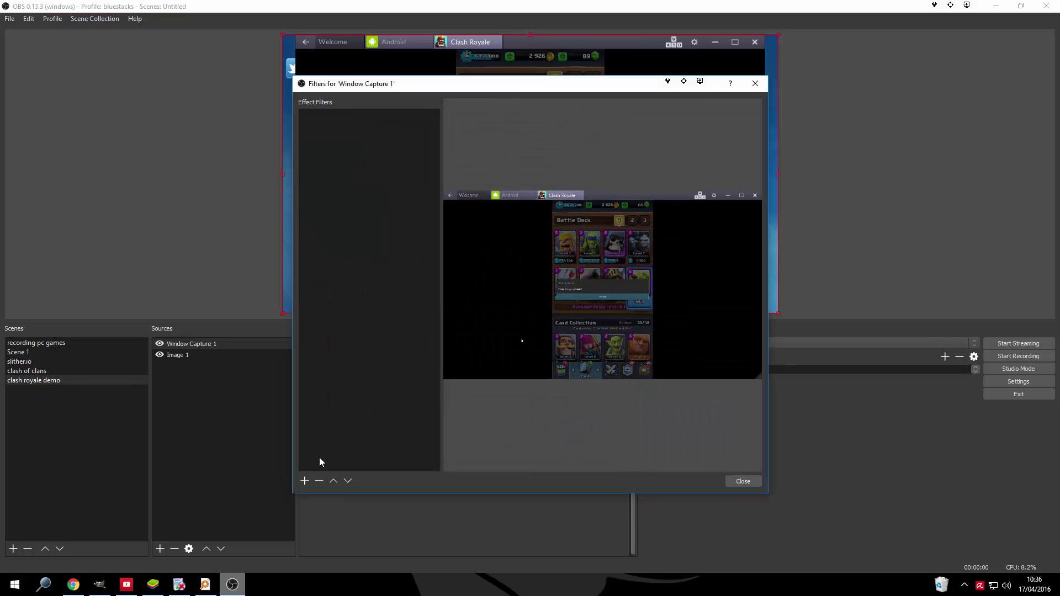
left_click(305, 482)
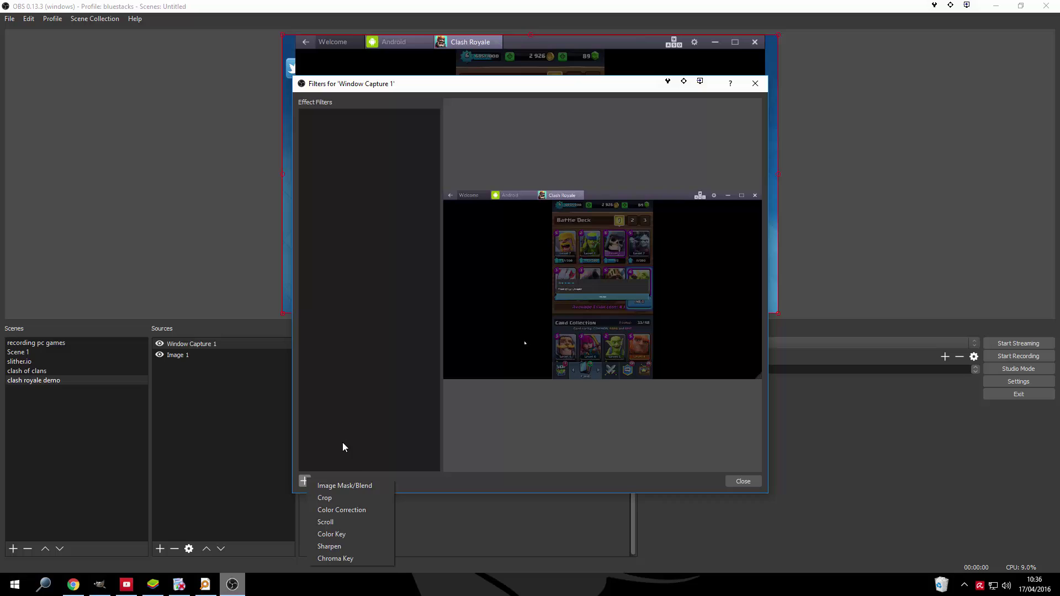
left_click(345, 498)
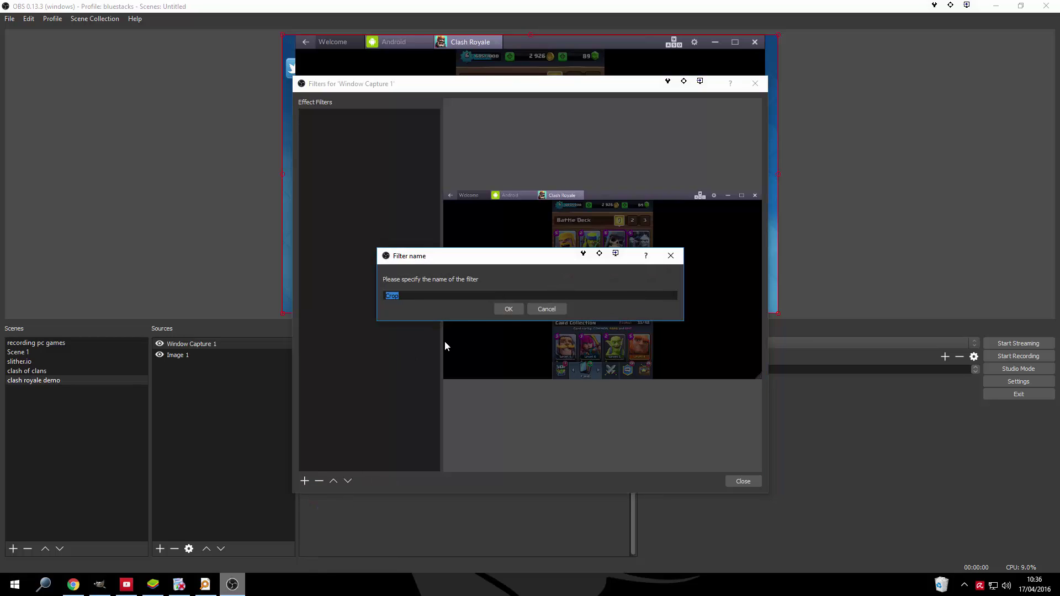
left_click(508, 308)
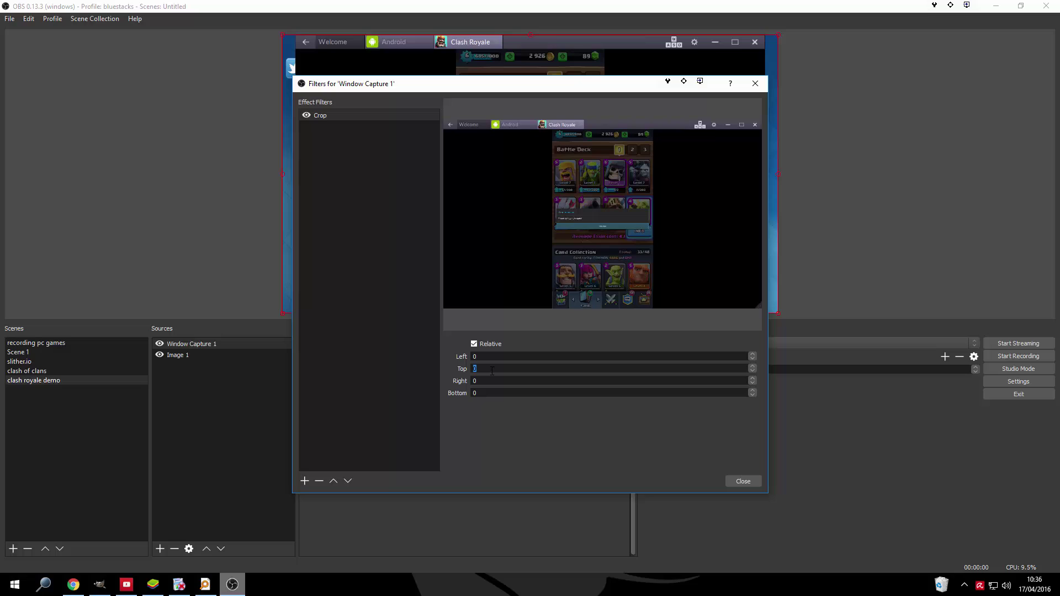
type("100")
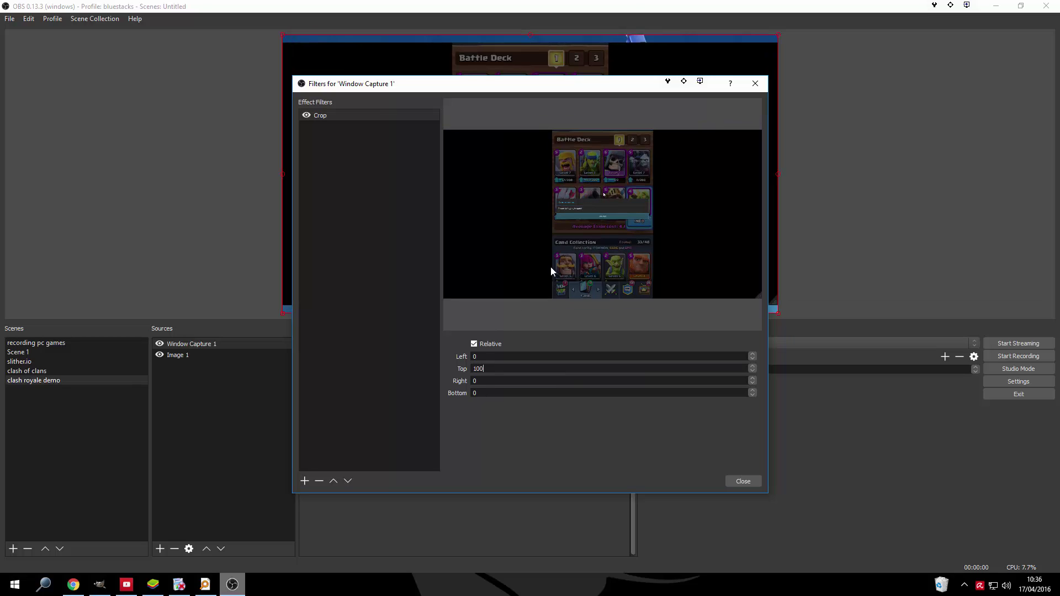
- Set the Crop filter's Top to 50, after trying 100 and 40
double_click(493, 369)
type("50")
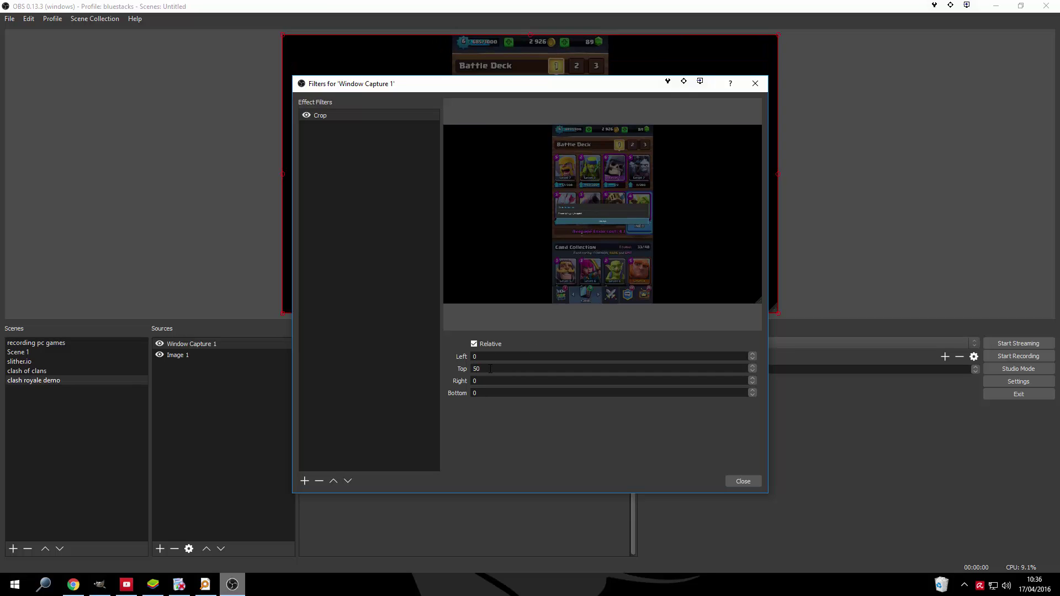
double_click(493, 369)
type("40")
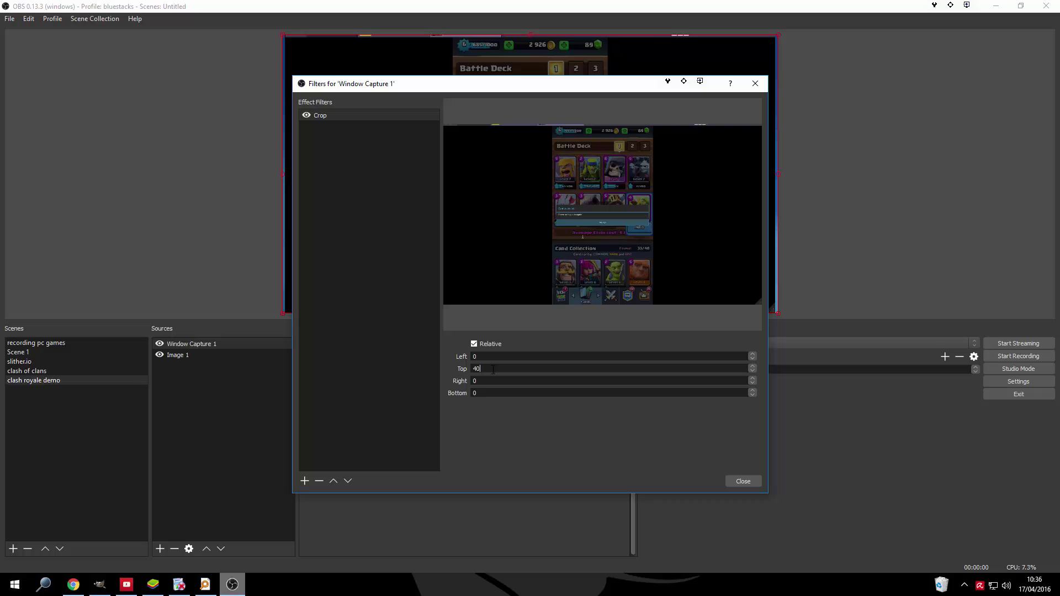
double_click(497, 369)
type("50")
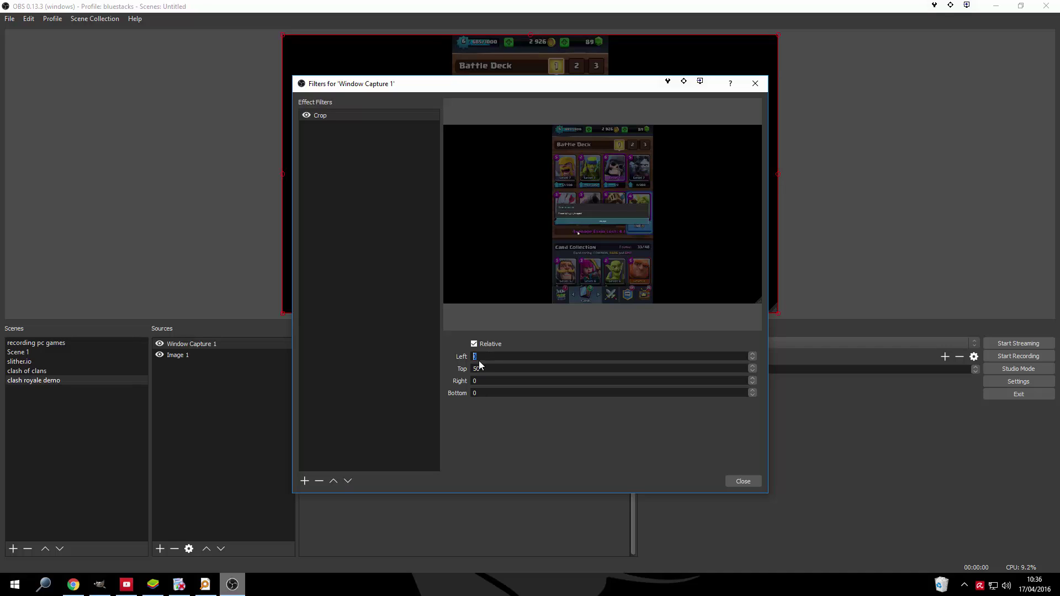
type("2")
type("00")
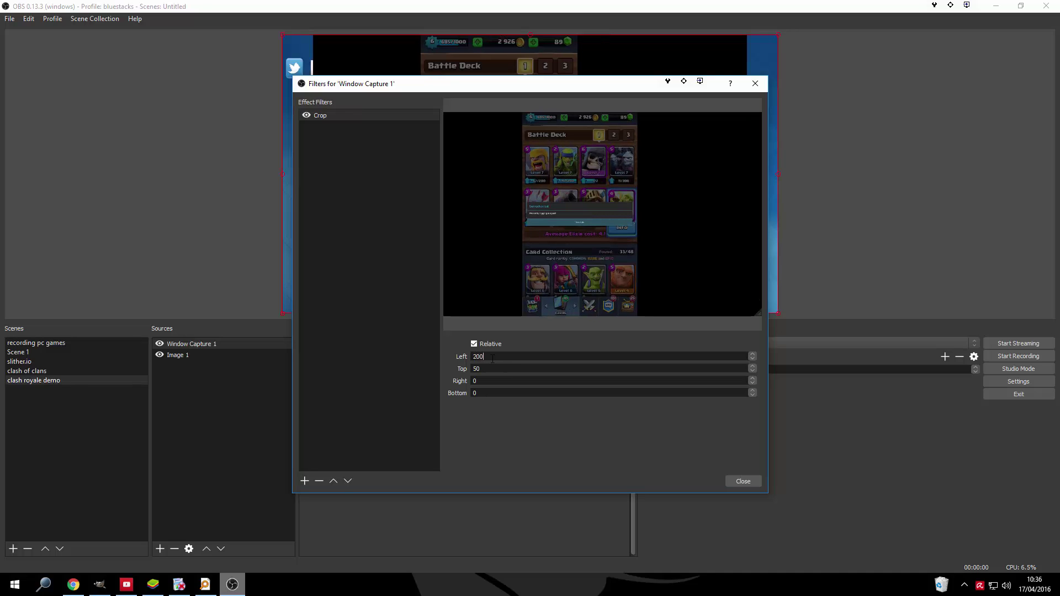
- Set the Crop filter's Left to 550 after testing 200, 300, 400, 600, 500 and 540
left_click_drag(492, 358, 460, 357)
type("25")
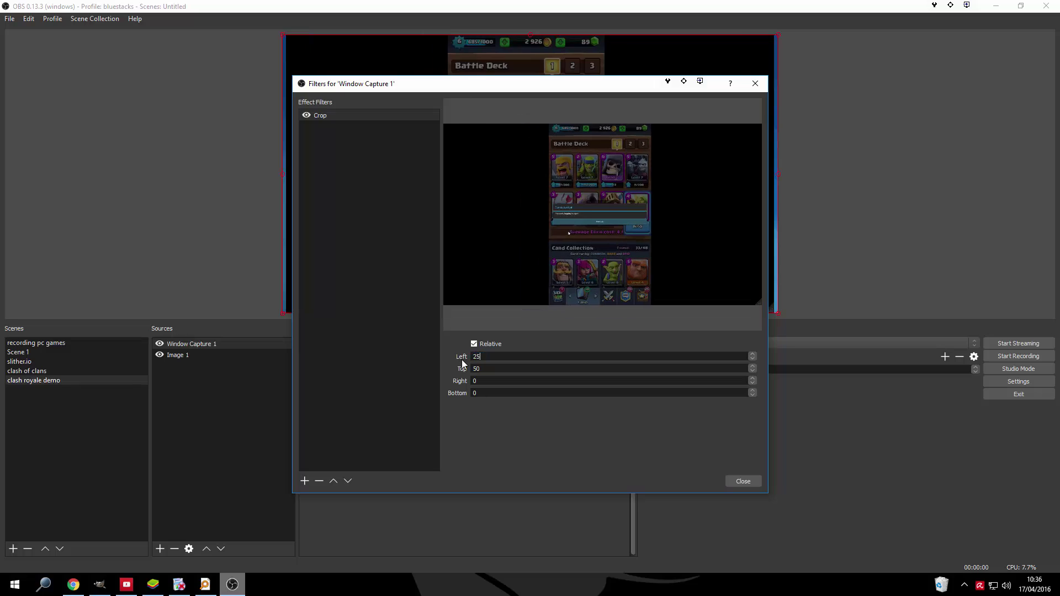
type("0")
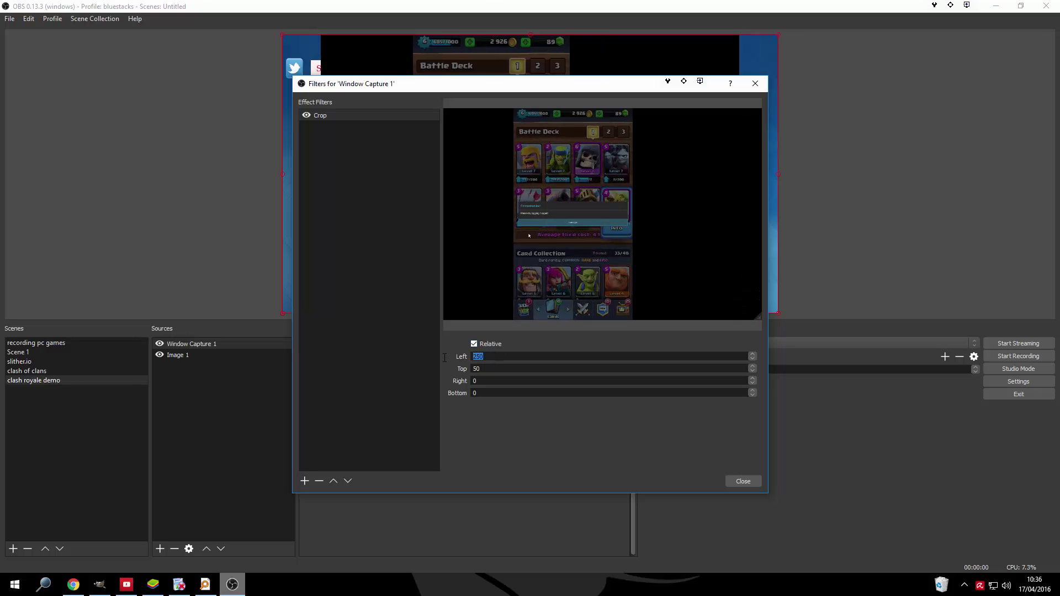
type("300")
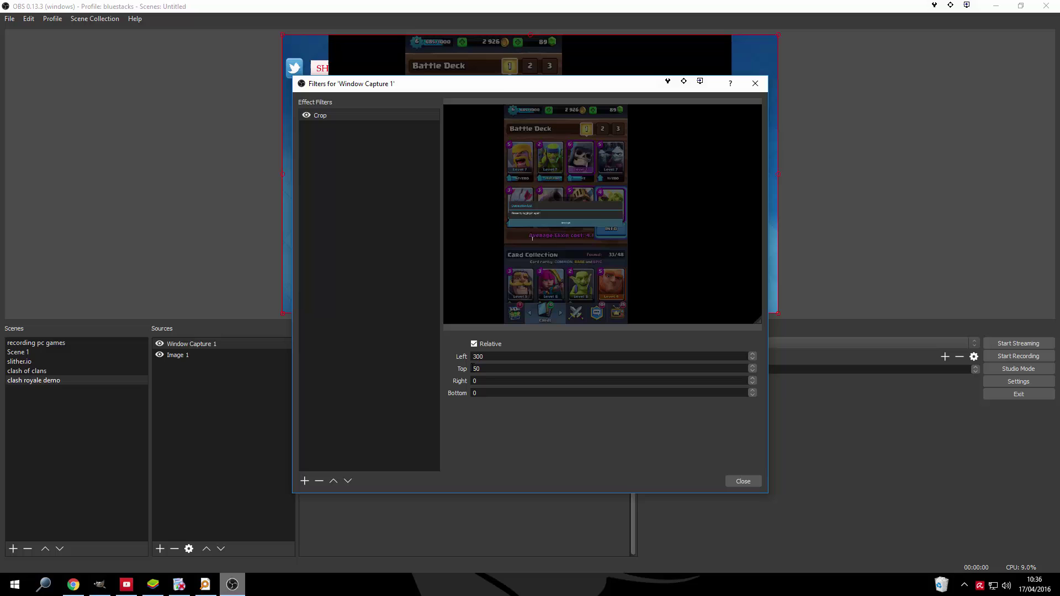
left_click_drag(494, 358, 441, 358)
type("400")
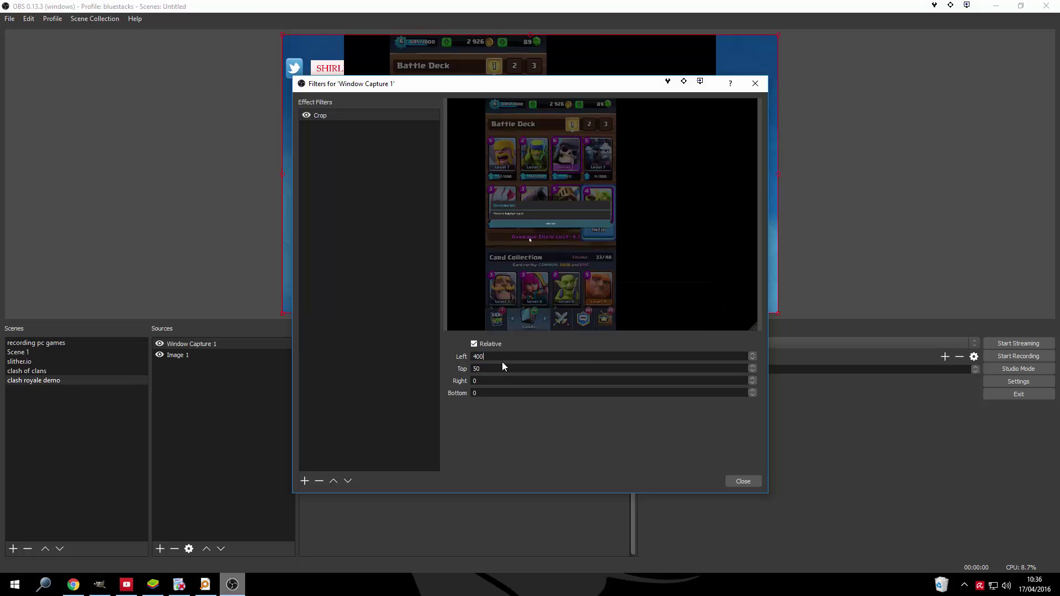
left_click_drag(504, 358, 457, 366)
type("600")
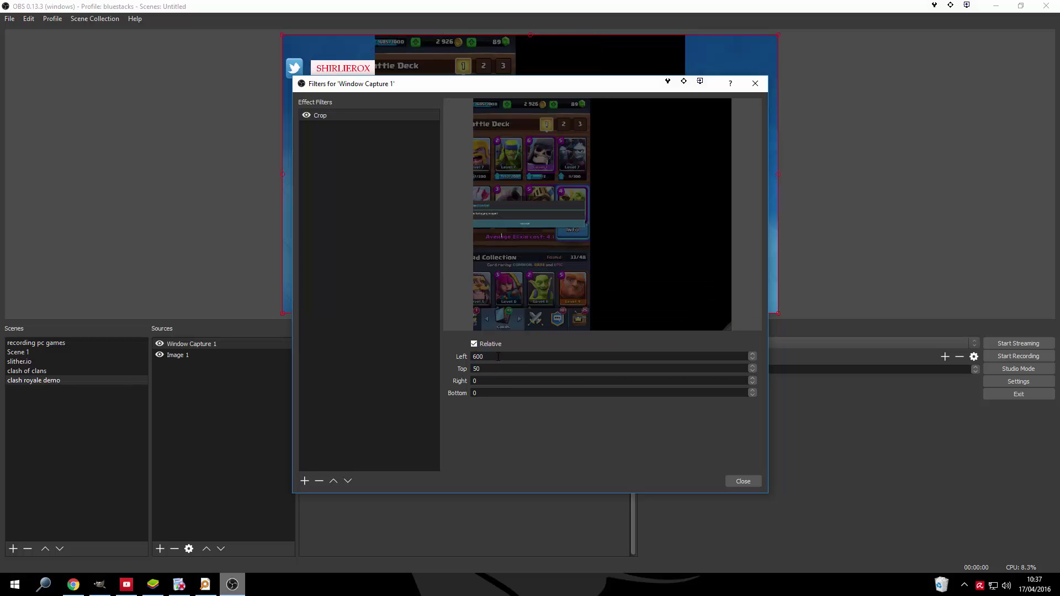
double_click(498, 356)
type("500")
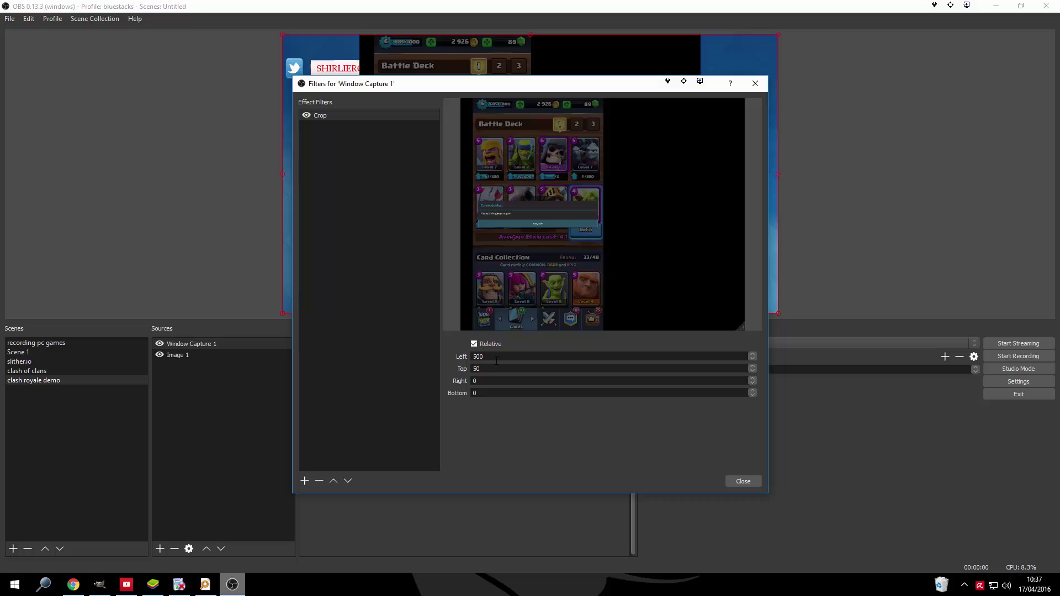
double_click(497, 357)
type("550")
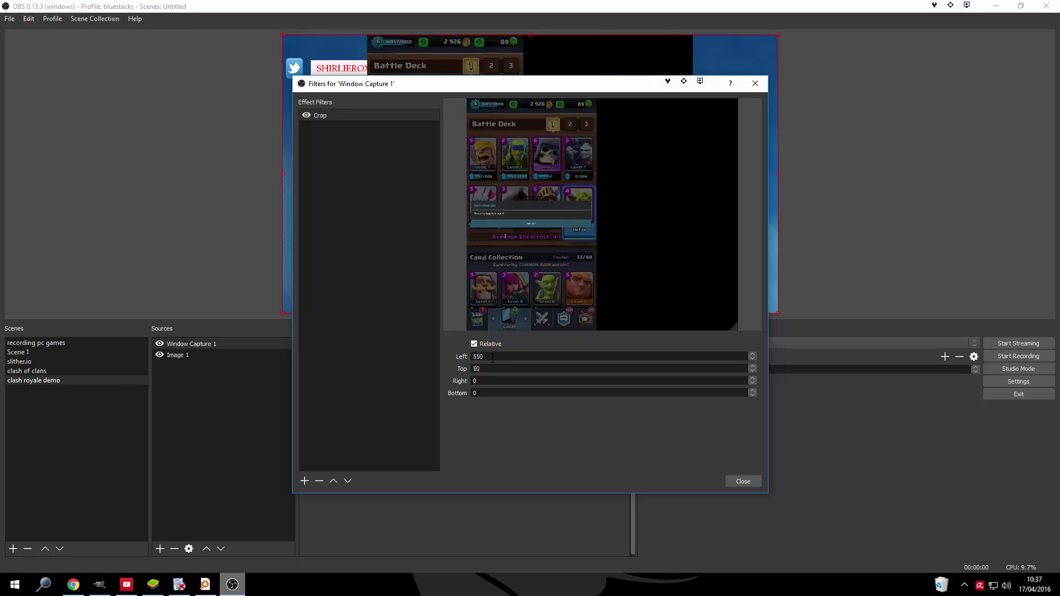
double_click(493, 356)
type("540")
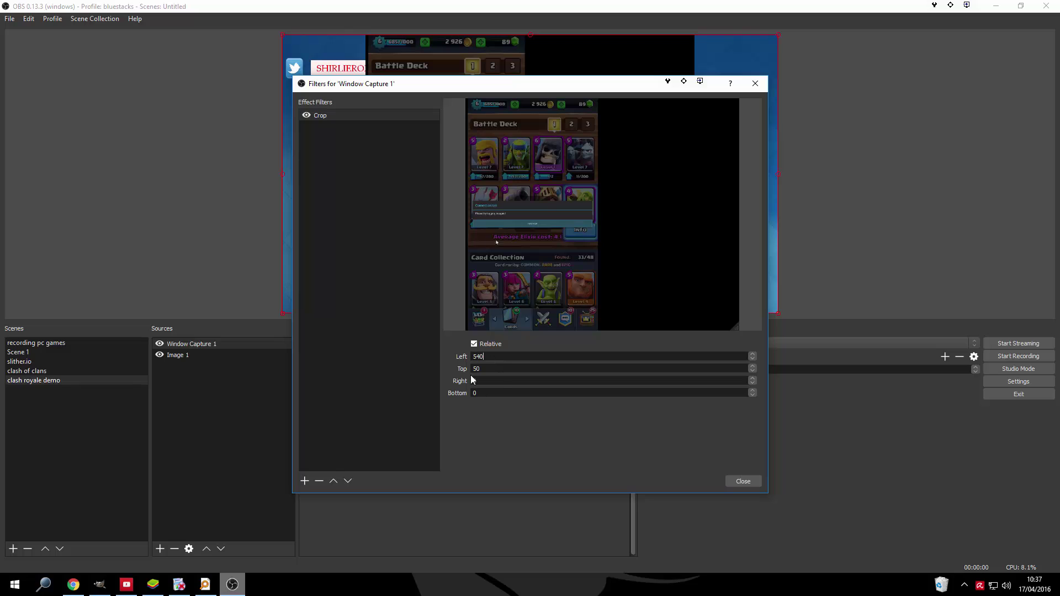
double_click(494, 357)
type("550")
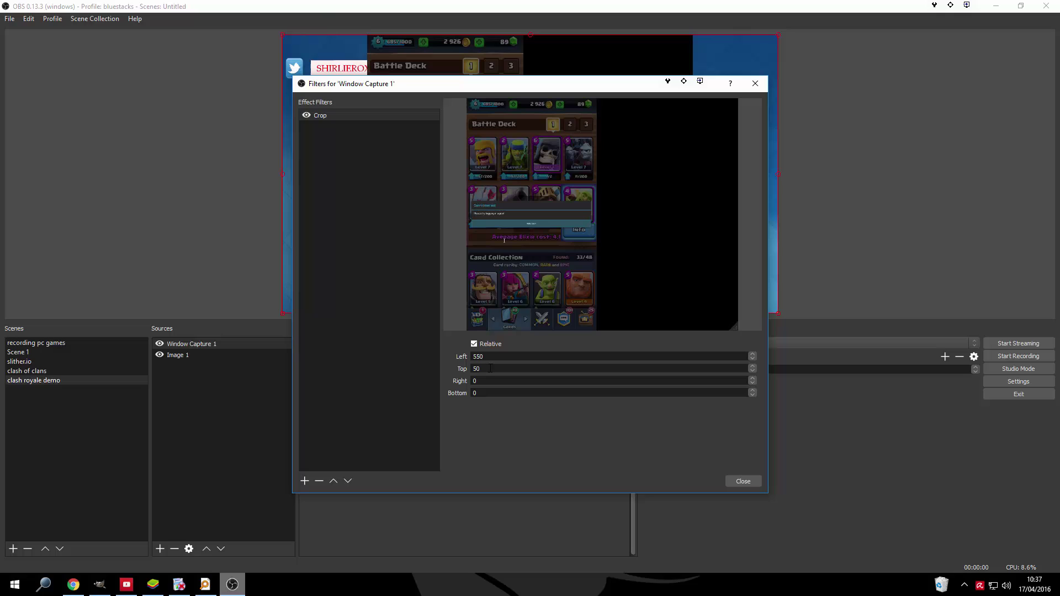
double_click(492, 370)
- Enter 550 in the Crop filter's Right field
double_click(495, 381)
type("4")
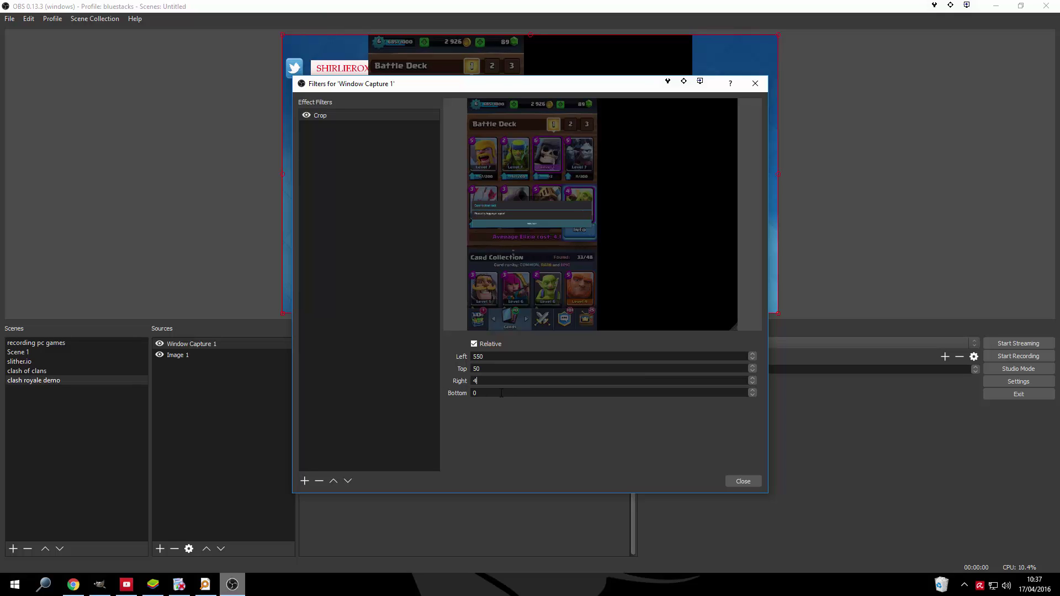
type("550")
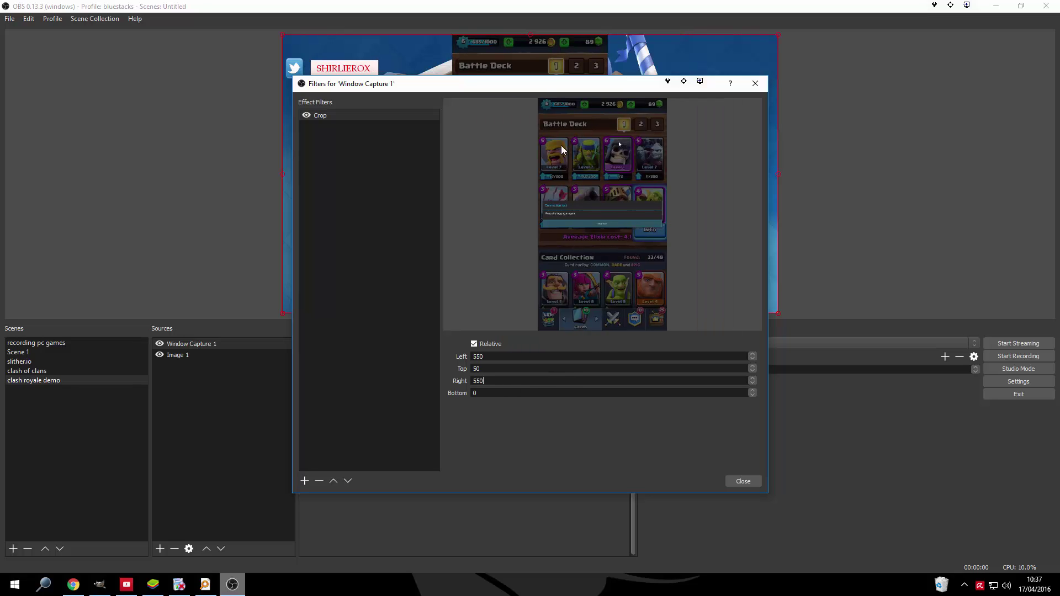
- Close the Filters for 'Window Capture 1' dialog to return to the scene
left_click(742, 481)
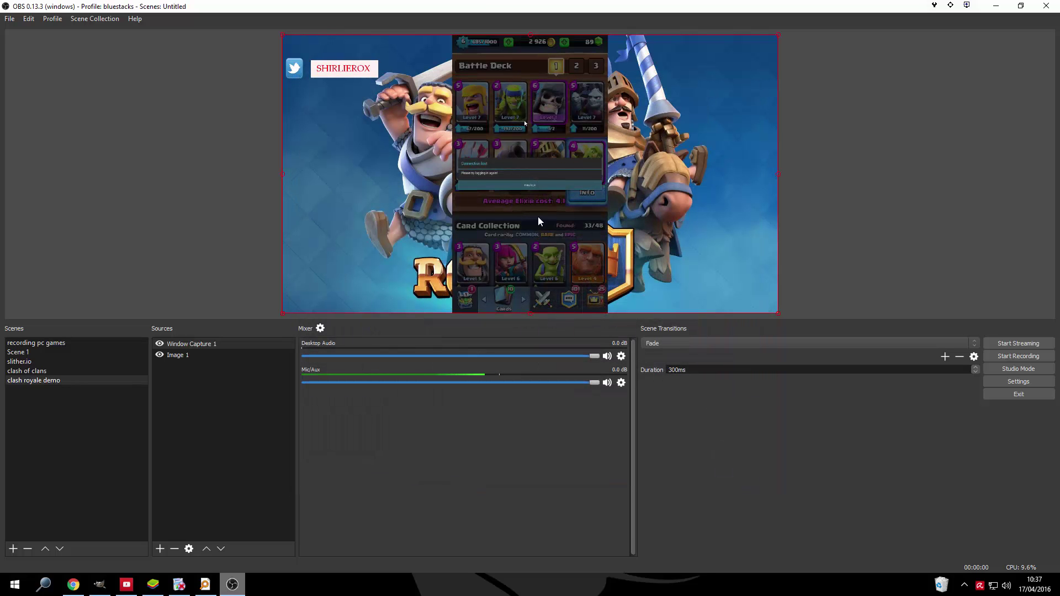